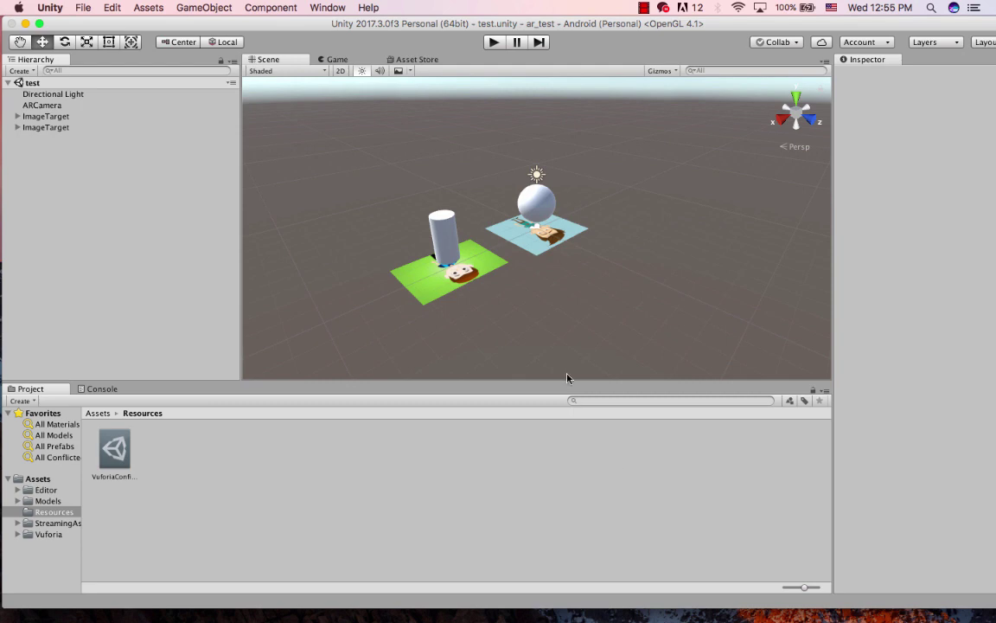
Step: Review the Android platform options in the Build Settings and close the window
left_click(82, 8)
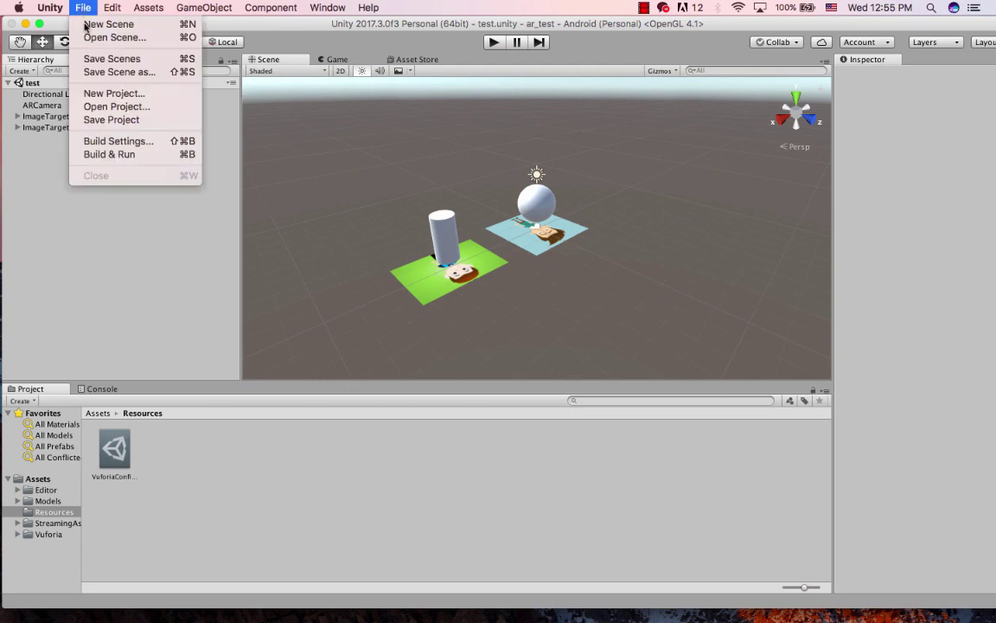
left_click(117, 142)
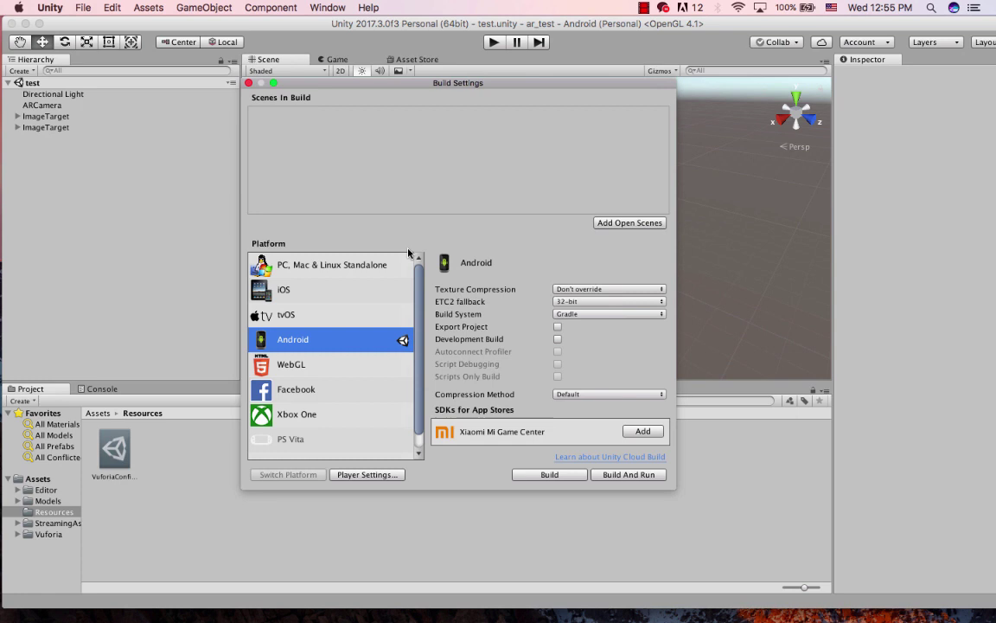
left_click(249, 83)
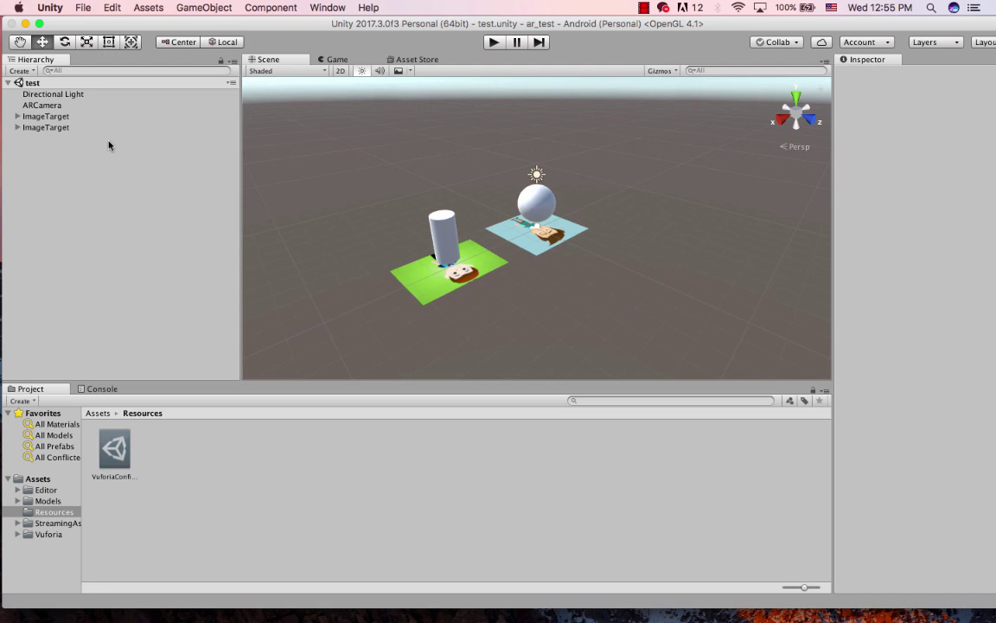
Step: Open the External Tools preferences and examine the Android SDK path setting
left_click(47, 8)
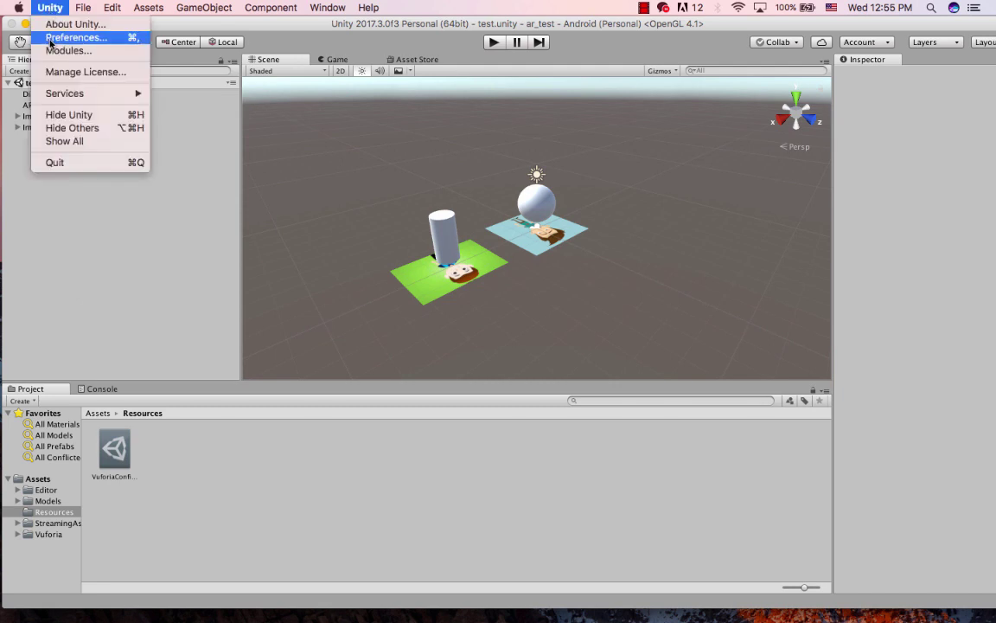
left_click(50, 38)
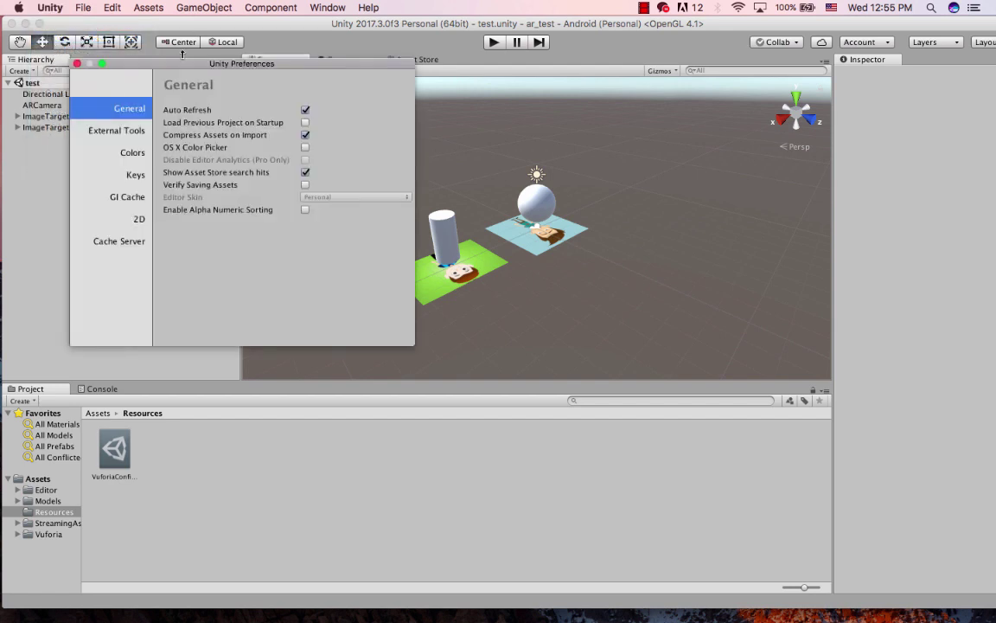
left_click(125, 134)
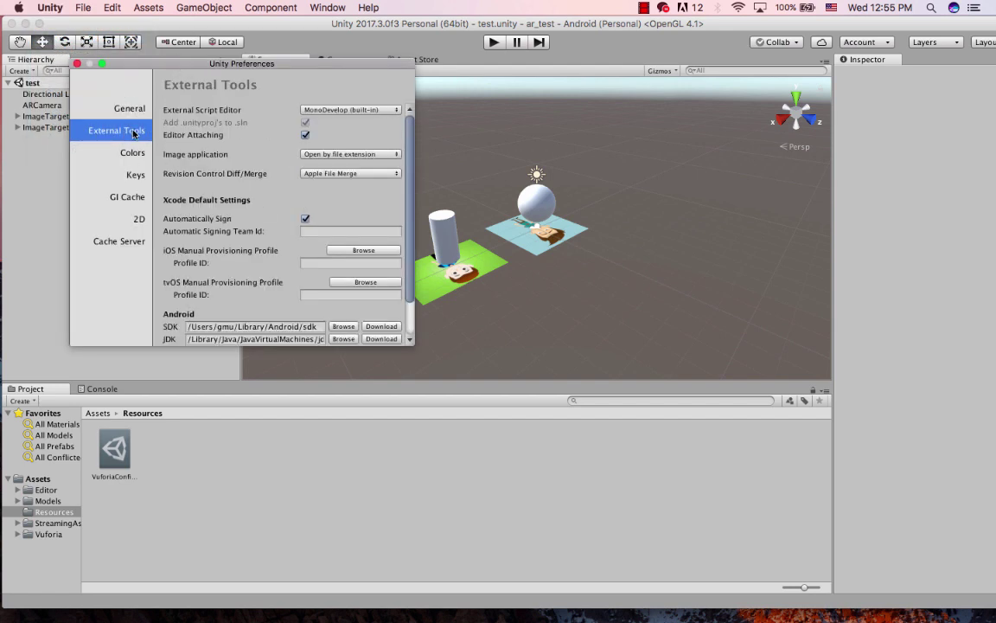
scroll(217, 187, "down", 2)
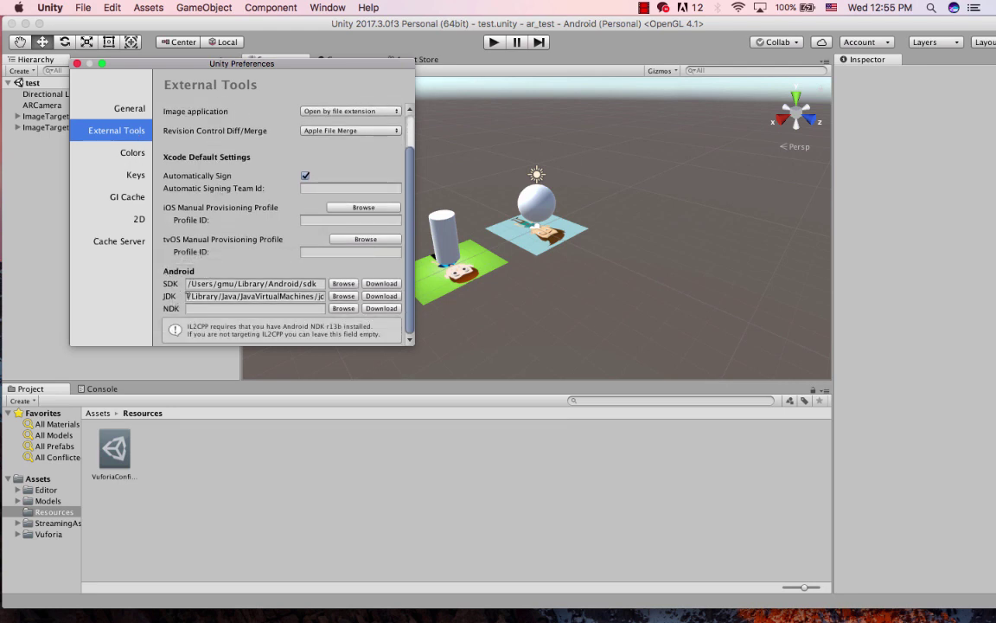
left_click(241, 283)
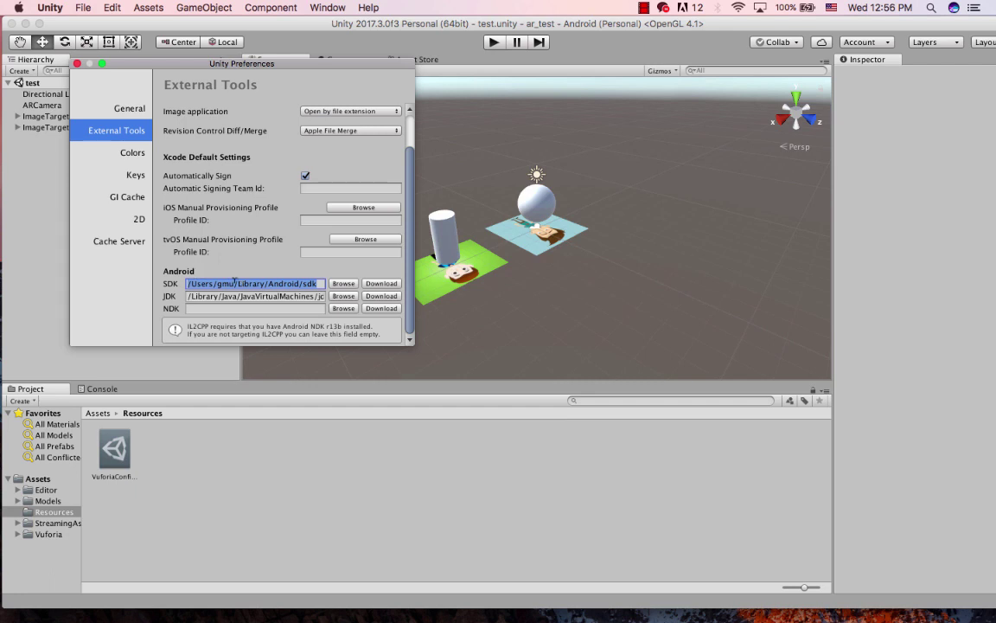
left_click(216, 282)
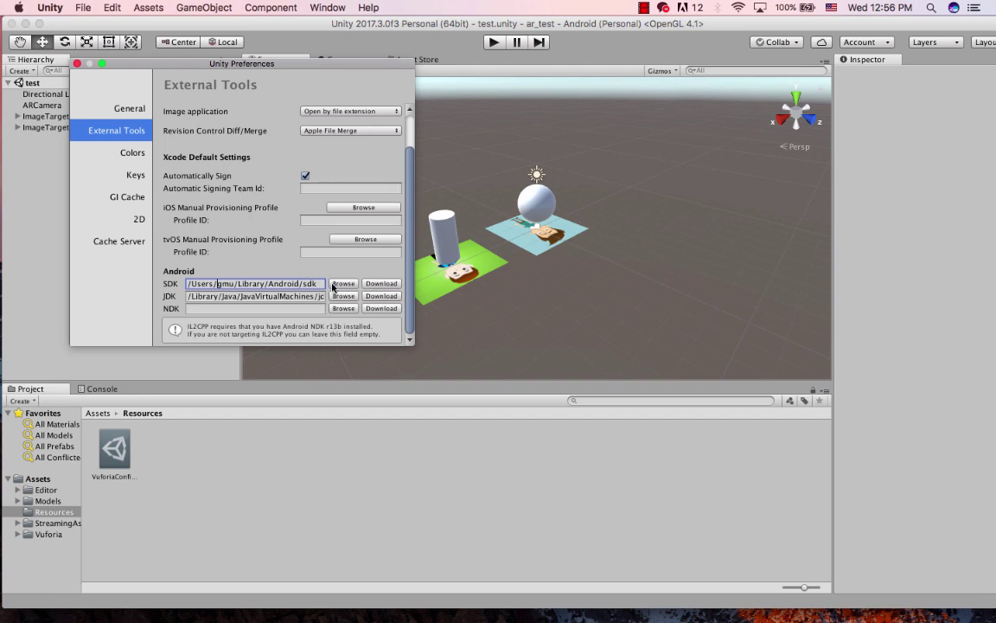
Step: Open the Android SDK download page, look over the Android Studio download offer, and put the browser away
left_click(378, 284)
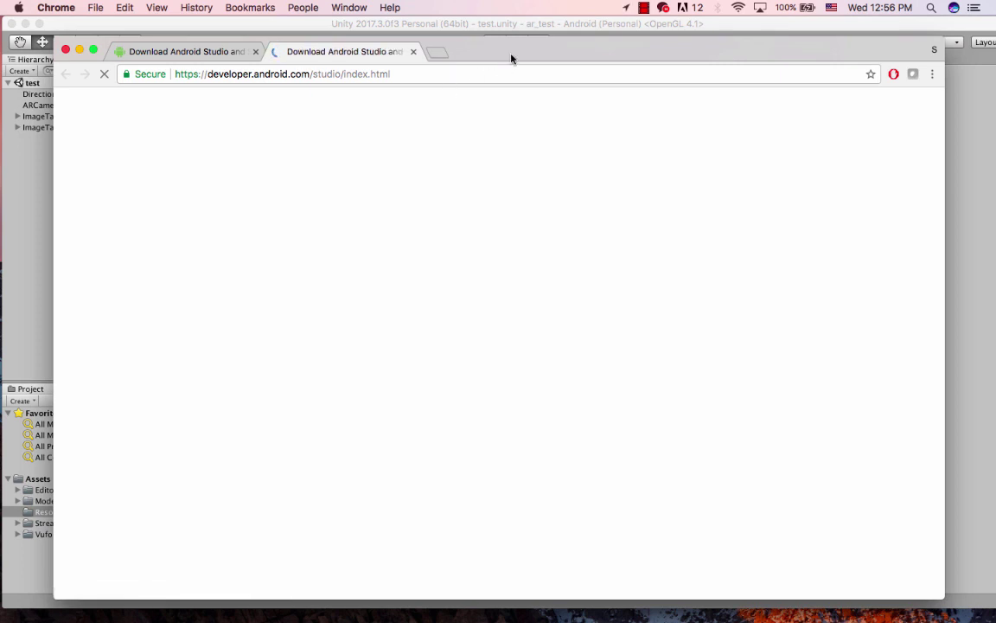
left_click_drag(510, 57, 520, 43)
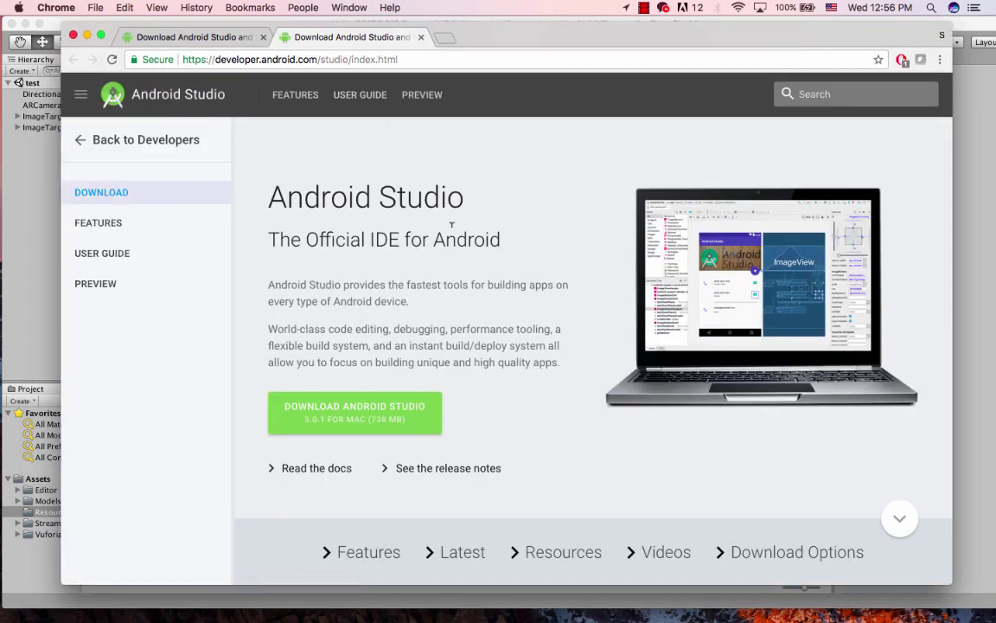
scroll(457, 226, "down", 1)
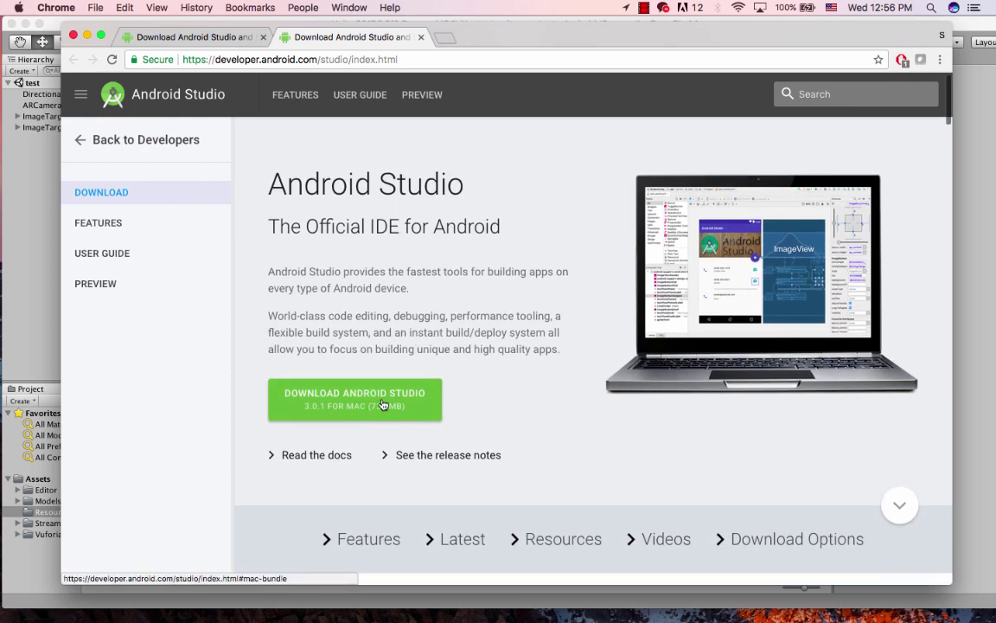
left_click(87, 37)
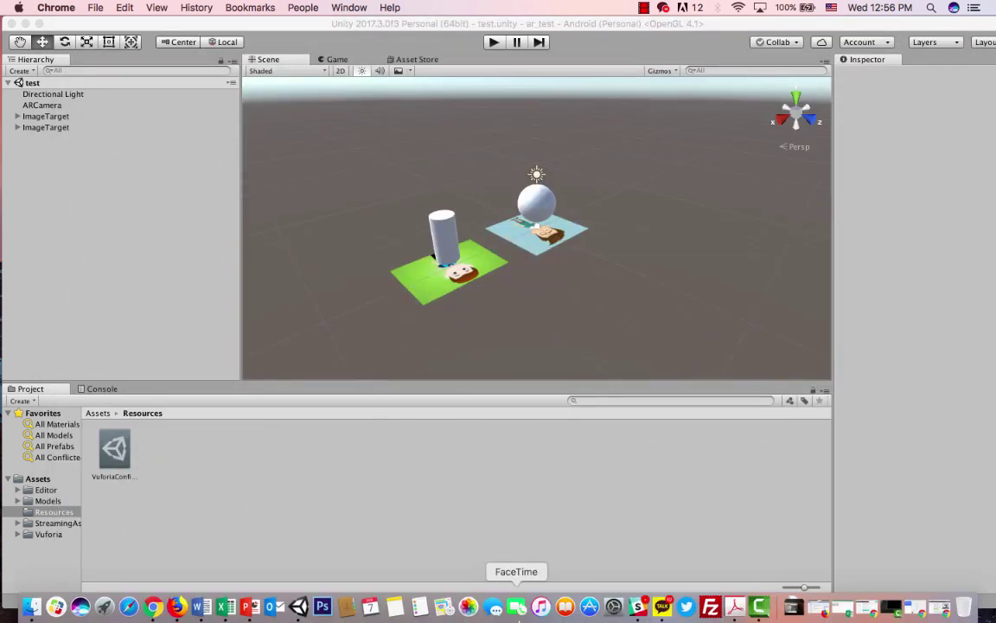
Step: Launch Android Studio and open its SDK Manager
left_click(930, 8)
type("an")
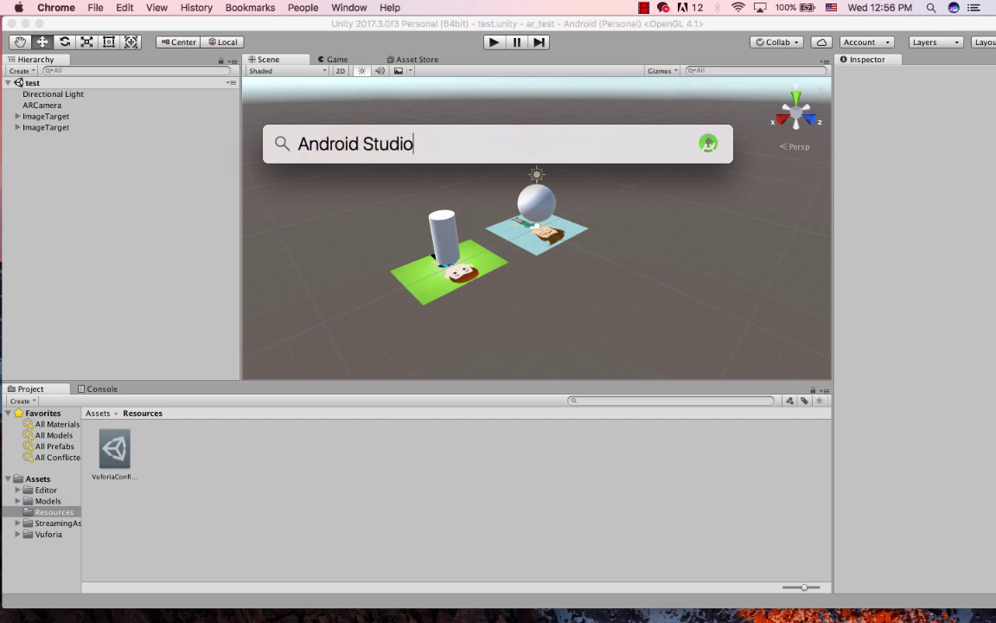
key("Return")
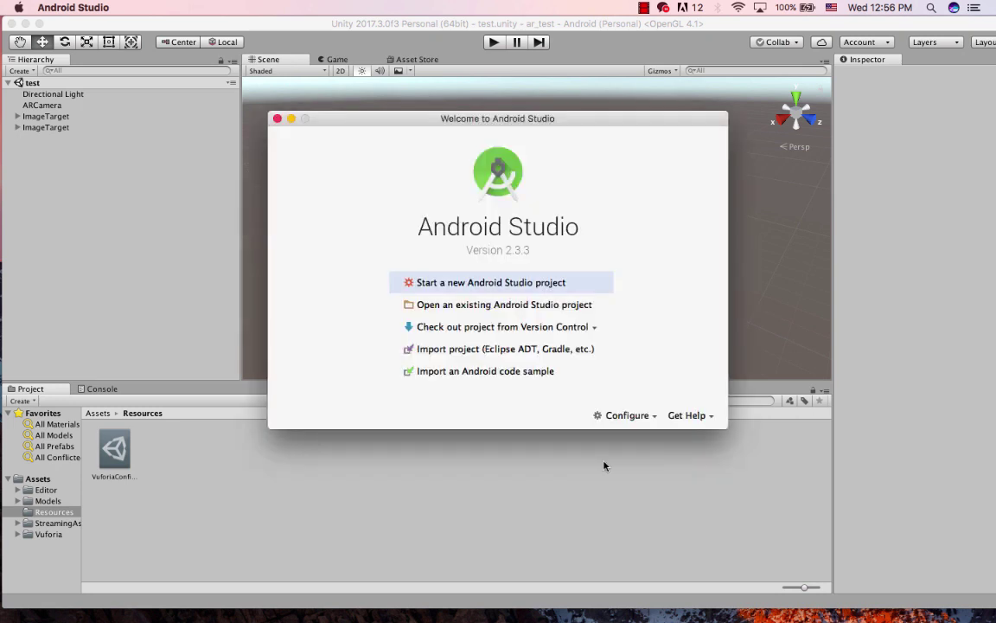
left_click(627, 416)
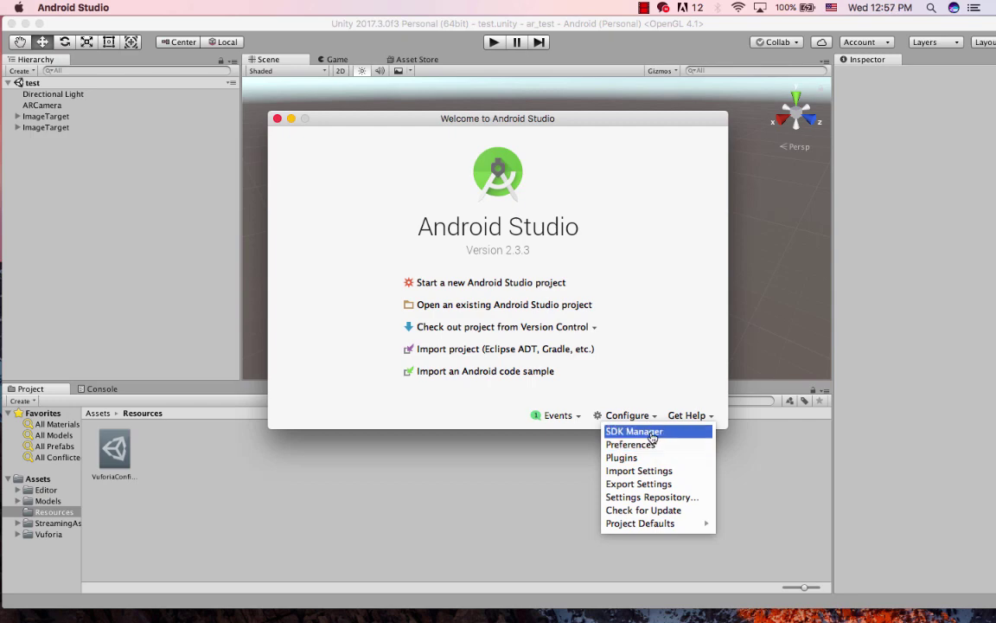
left_click(652, 431)
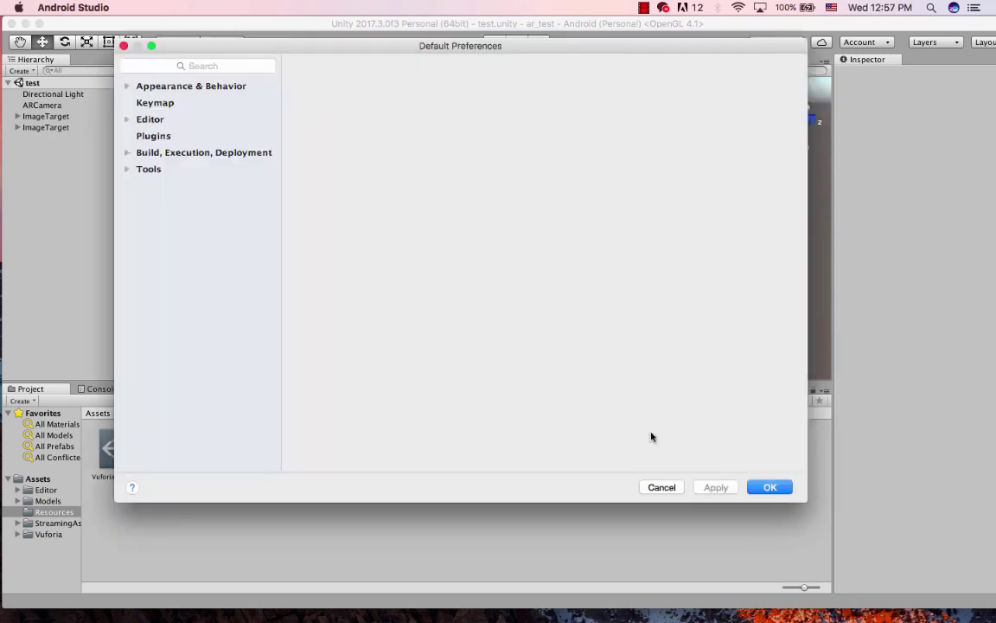
left_click_drag(534, 49, 542, 74)
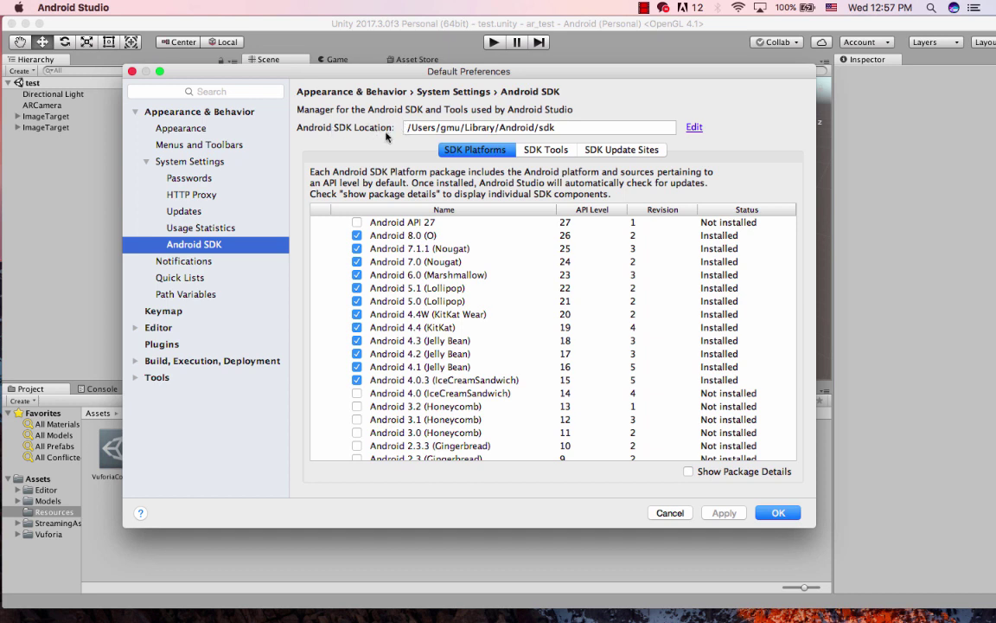
Step: Copy the Android SDK location from Android Studio and paste /Users/gmu/Library/Android/sdk as the Android SDK path in Unity's External Tools preferences
triple_click(459, 128)
key("super+c")
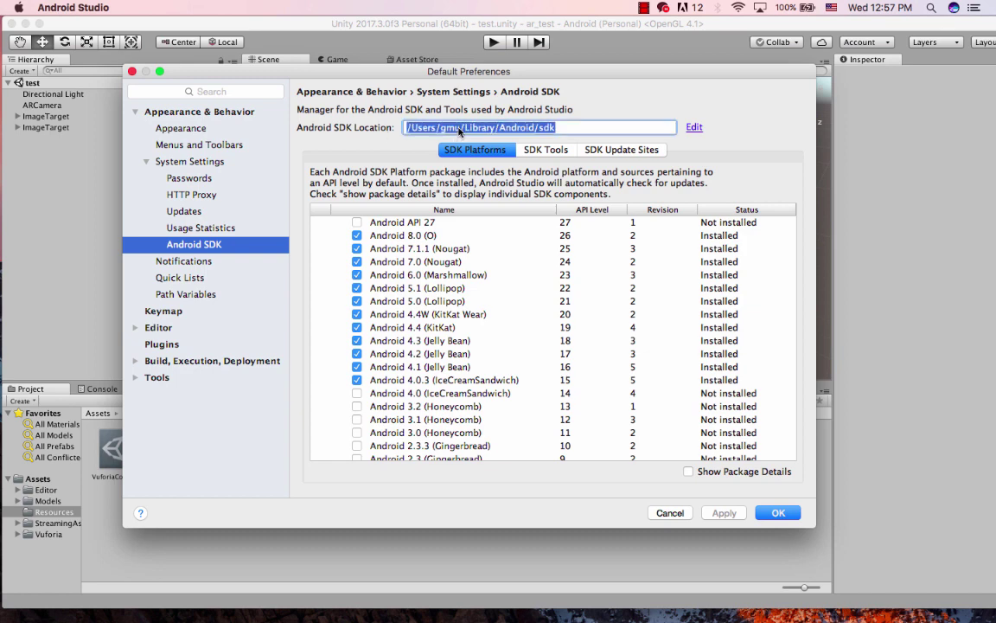
left_click(128, 22)
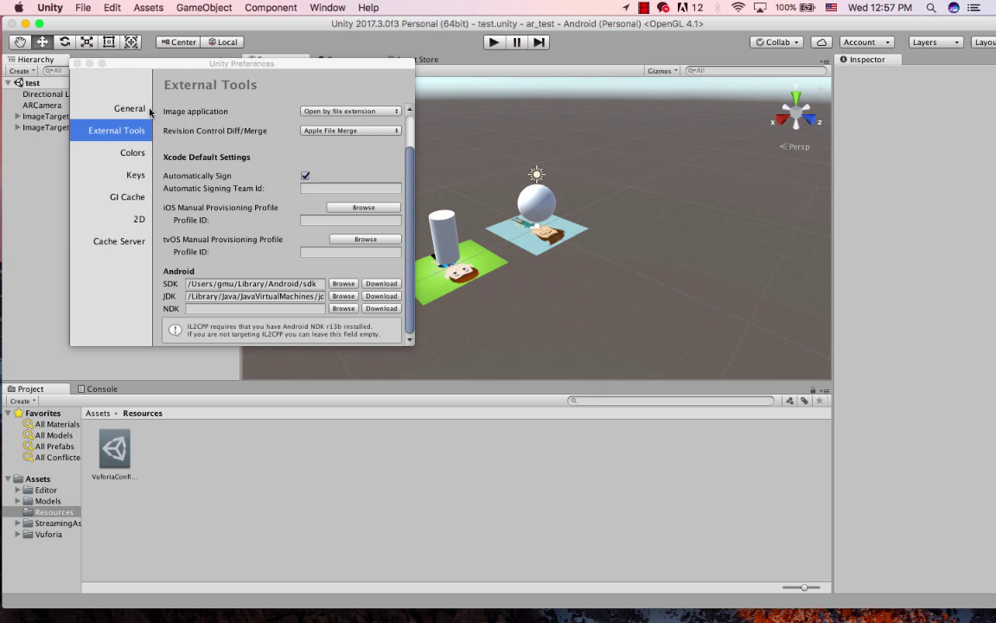
left_click(216, 283)
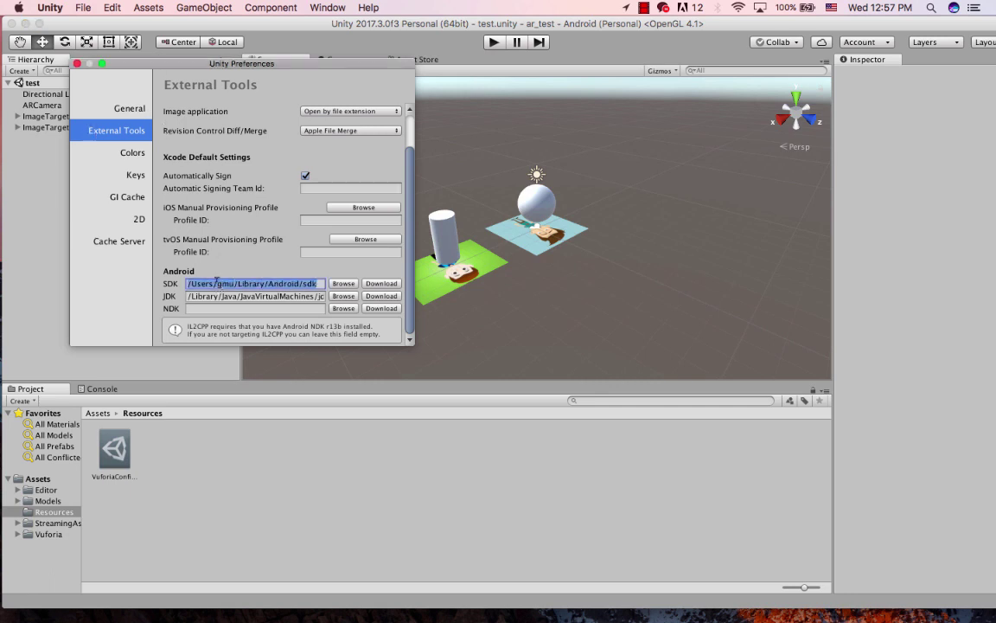
key("super+v")
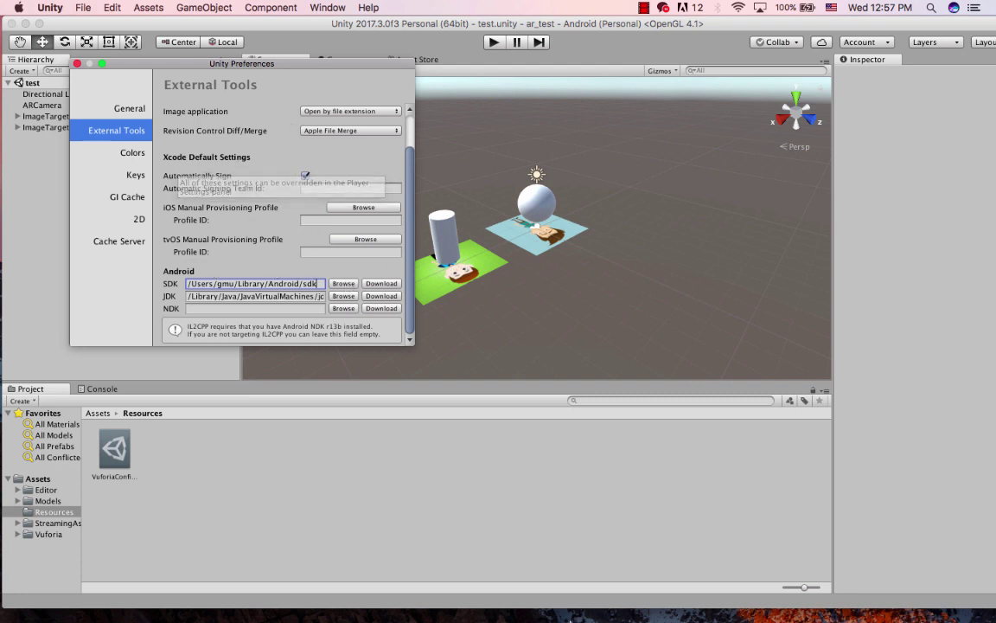
Step: Switch back to Android Studio and mark the Android API 27 platform for installation
mouse_move(692, 610)
left_click(764, 609)
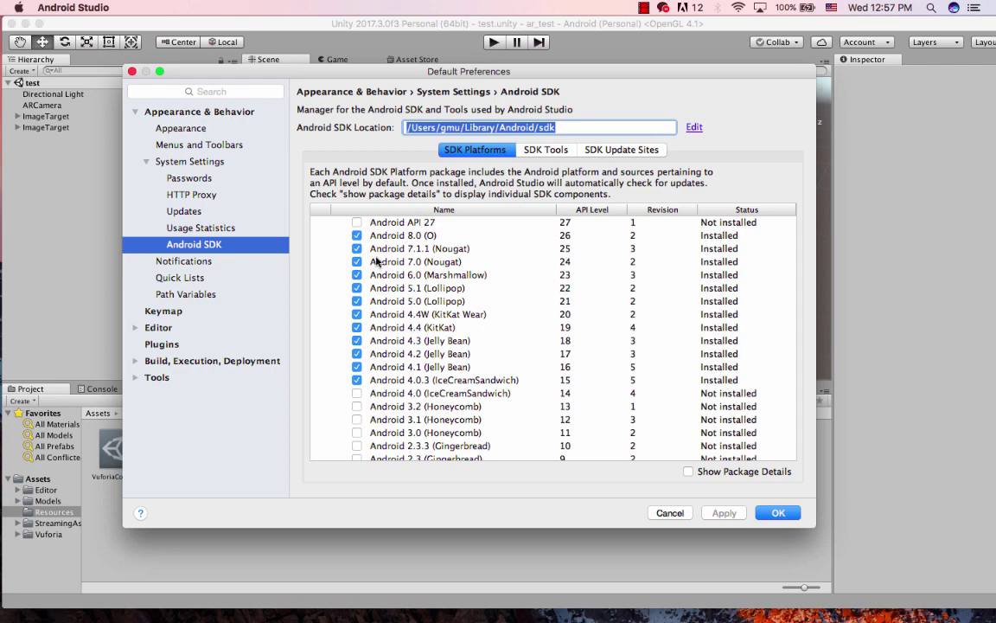
mouse_move(352, 72)
left_mouse_down()
mouse_move(356, 96)
mouse_move(368, 71)
left_mouse_up()
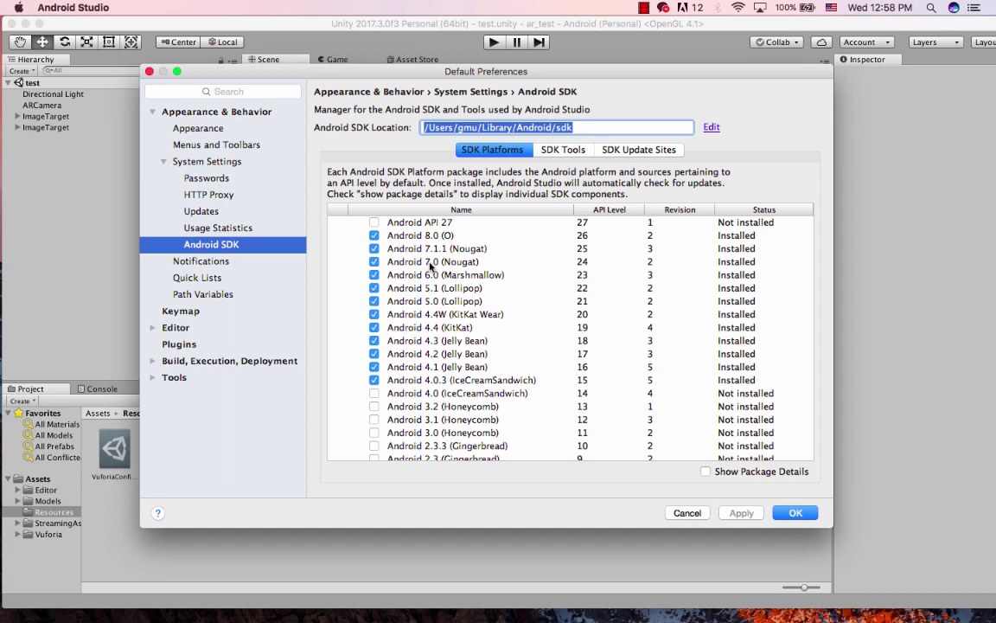
left_click(374, 223)
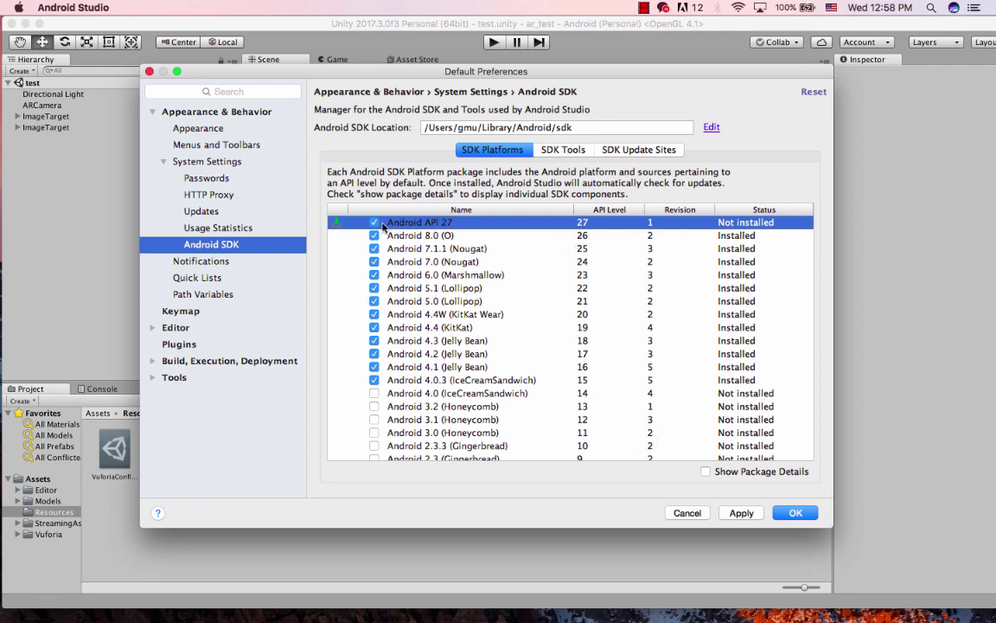
Step: Look through the SDK Update Sites and SDK Tools lists and return to the SDK Platforms list
left_click(617, 152)
left_click(566, 152)
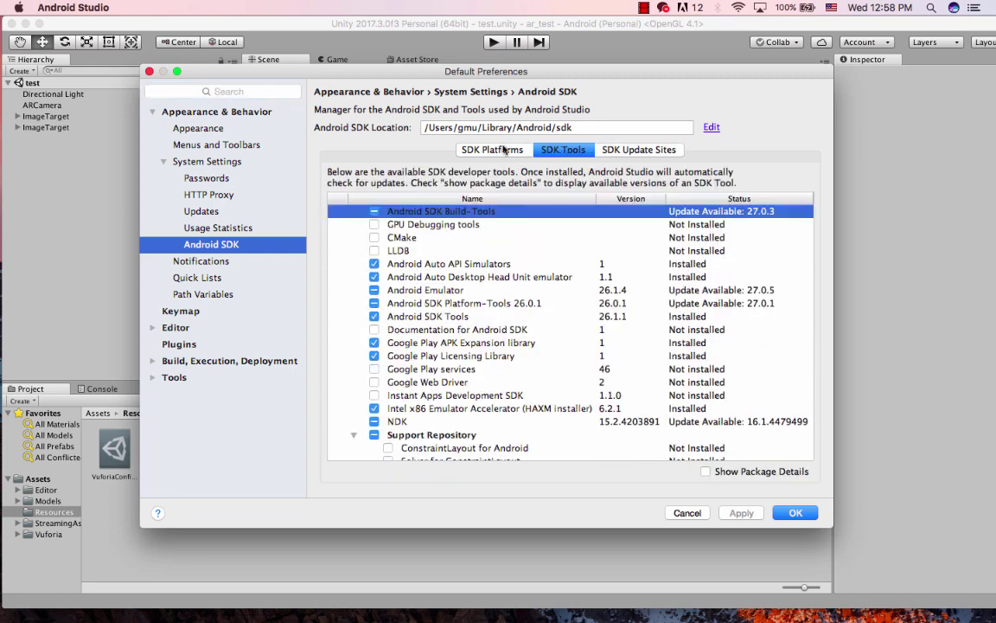
left_click(495, 151)
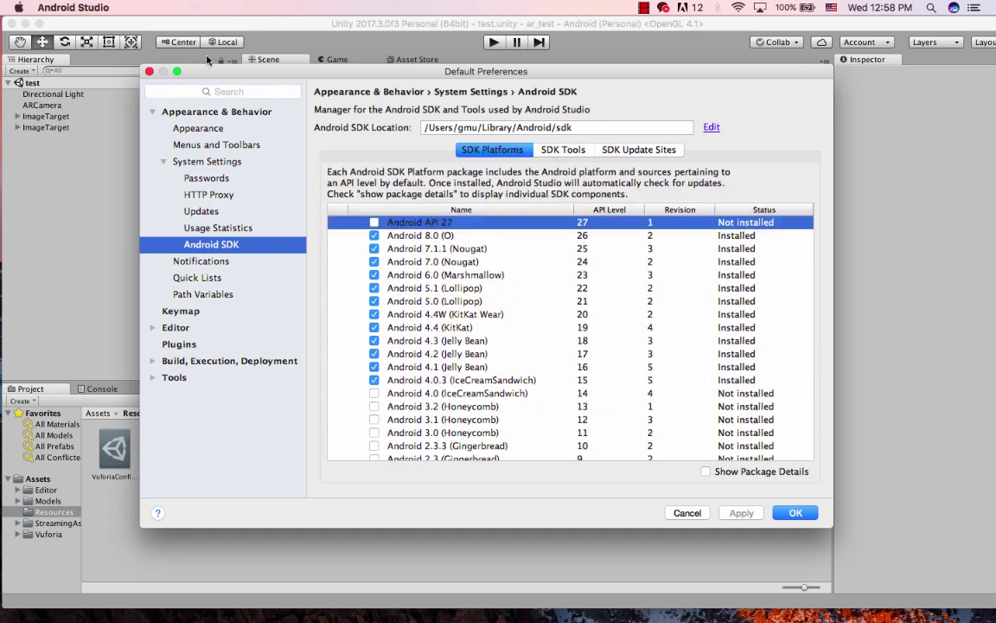
Step: Close the SDK preferences and the Android Studio welcome window, and close the Unity Preferences
left_click(148, 74)
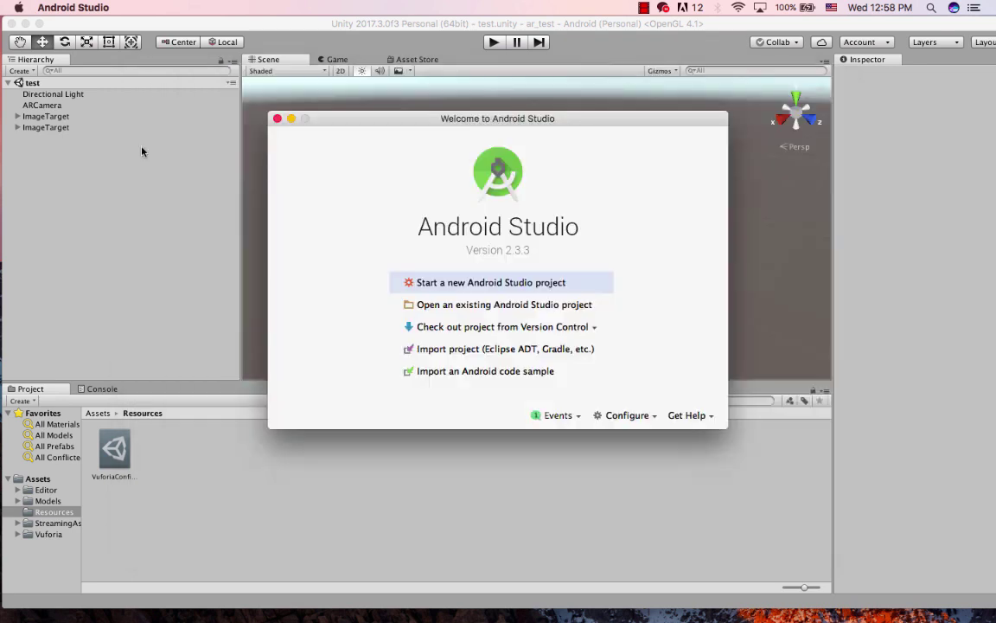
left_click(276, 110)
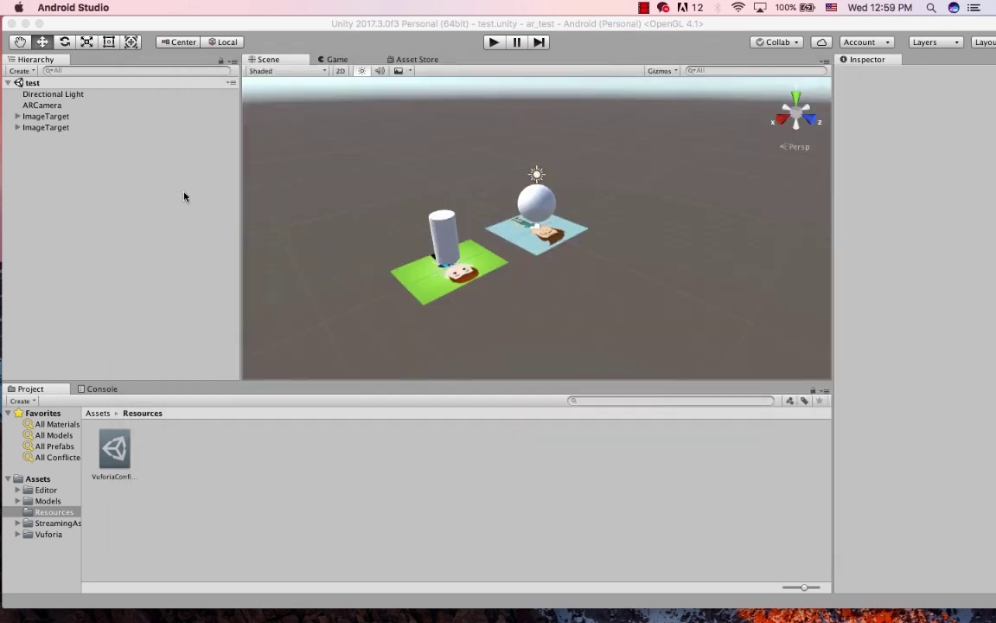
left_click(165, 171)
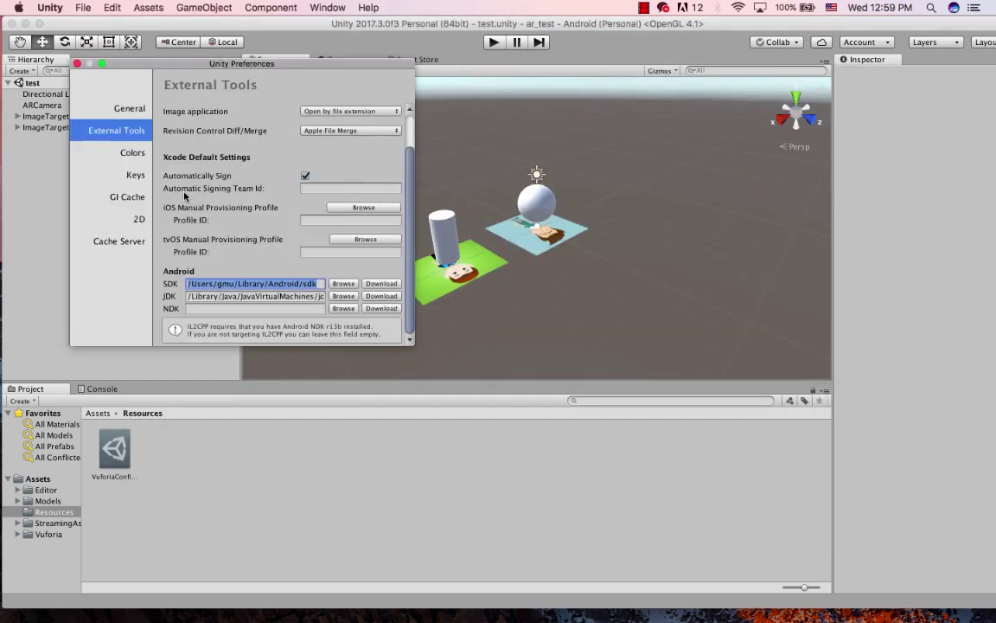
left_click(76, 64)
Step: Reopen Unity's External Tools preferences and check the Android SDK path
left_click(50, 9)
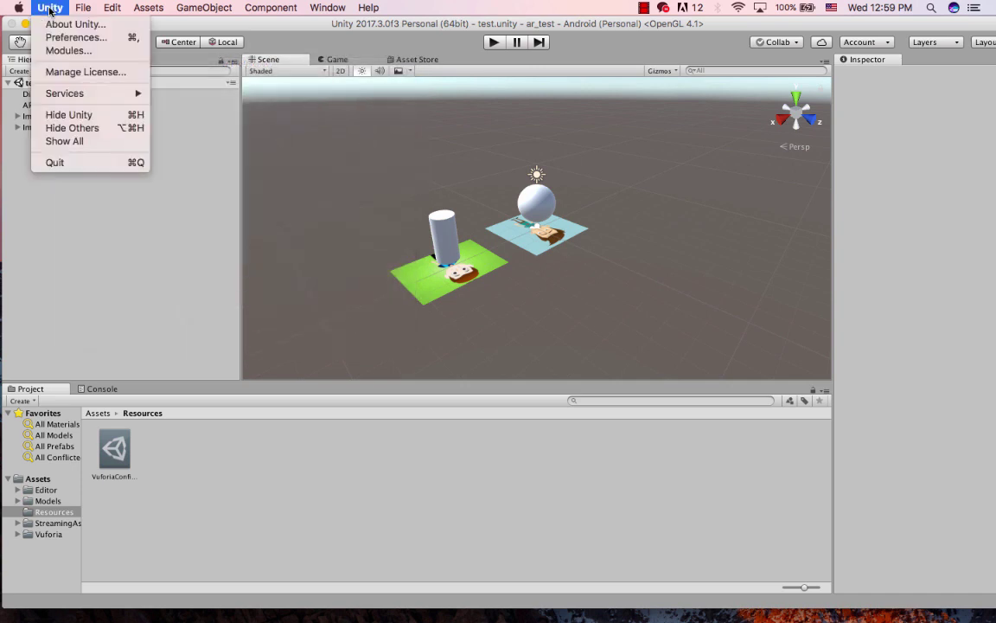
left_click(55, 37)
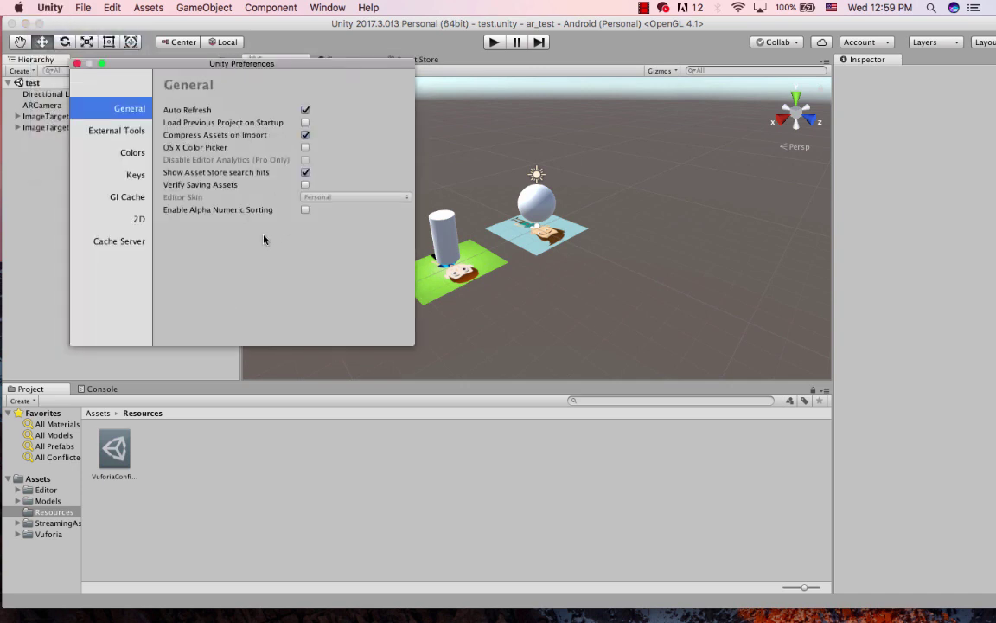
left_click(117, 129)
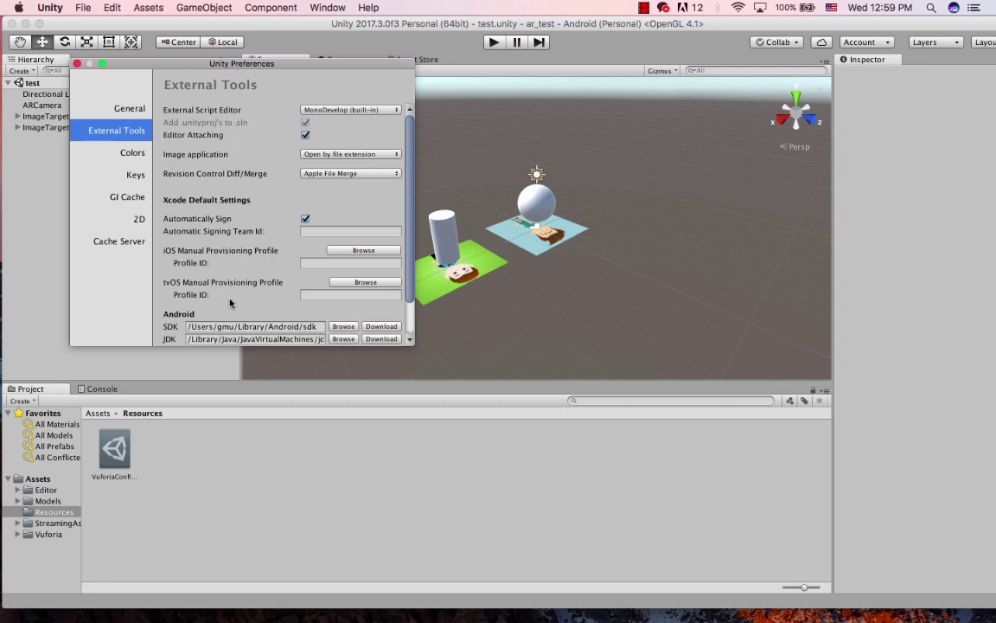
scroll(230, 302, "down", 3)
left_click(208, 284)
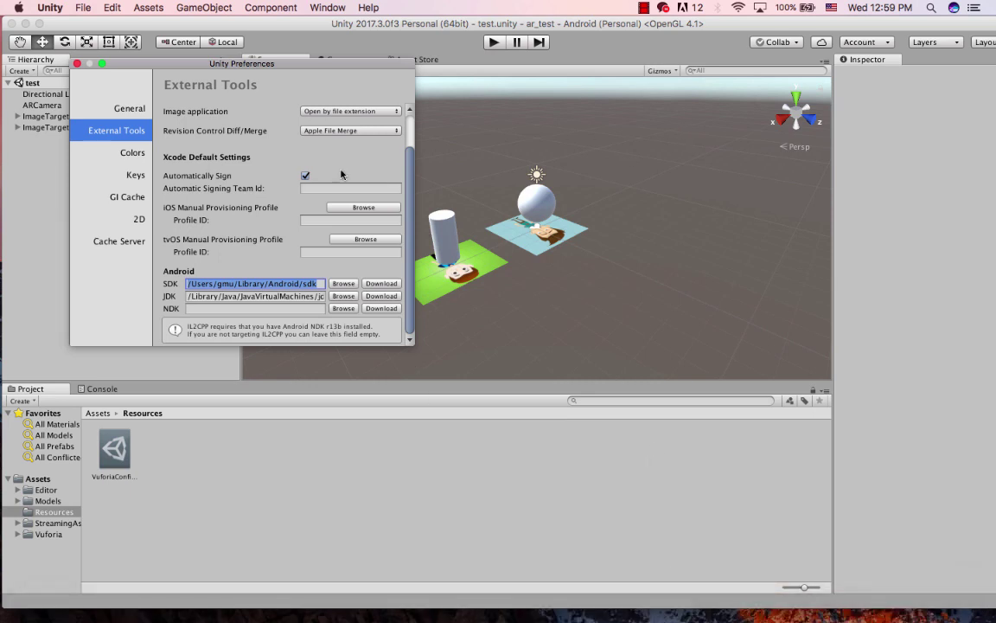
left_click(262, 283)
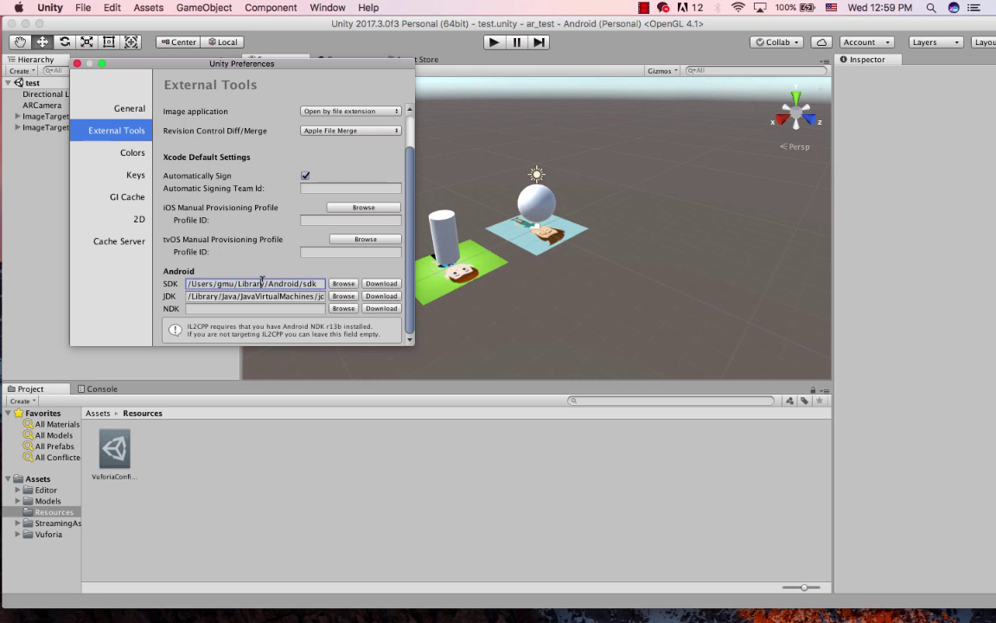